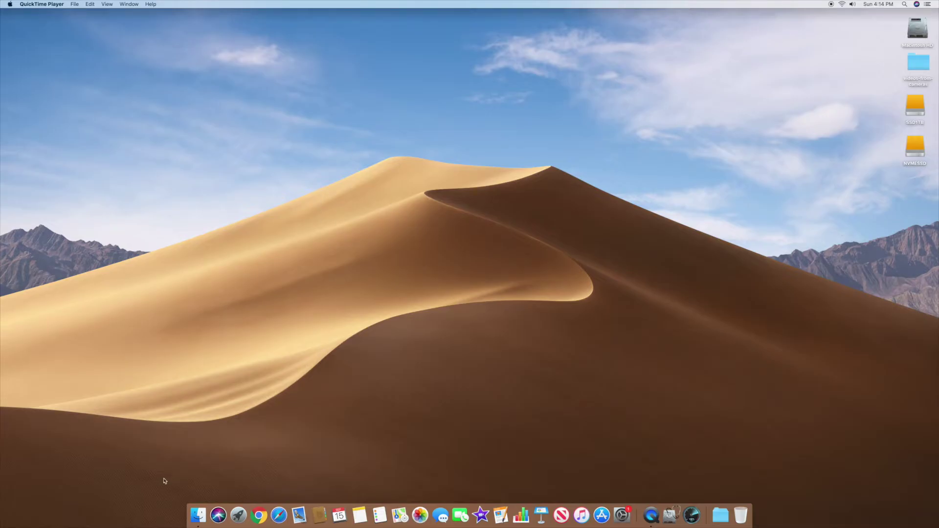
Step: Launch Disk Utility from Launchpad's Other folder, listing Macintosh HD and the two external drives
click(239, 518)
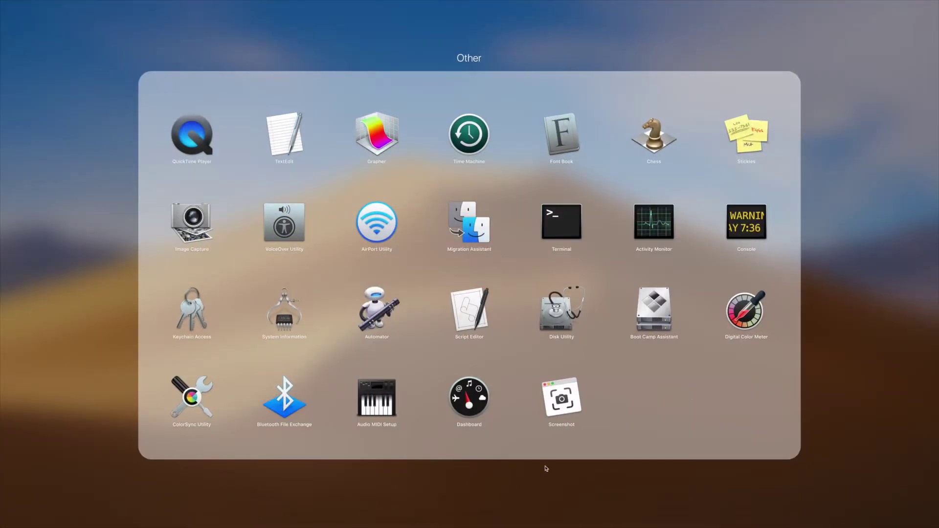
click(564, 318)
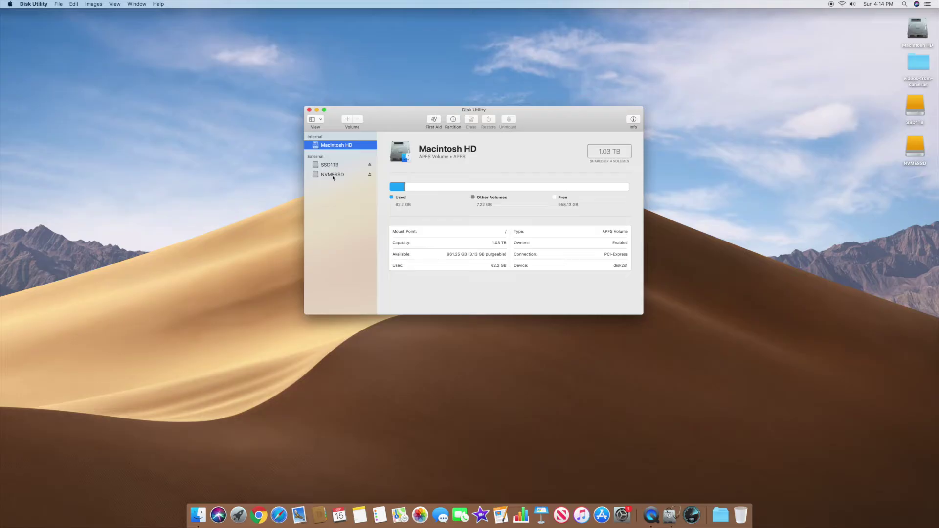
Step: Select the NVMESSD external drive and bring up its Erase sheet in Mac OS Extended (Journaled)
click(338, 176)
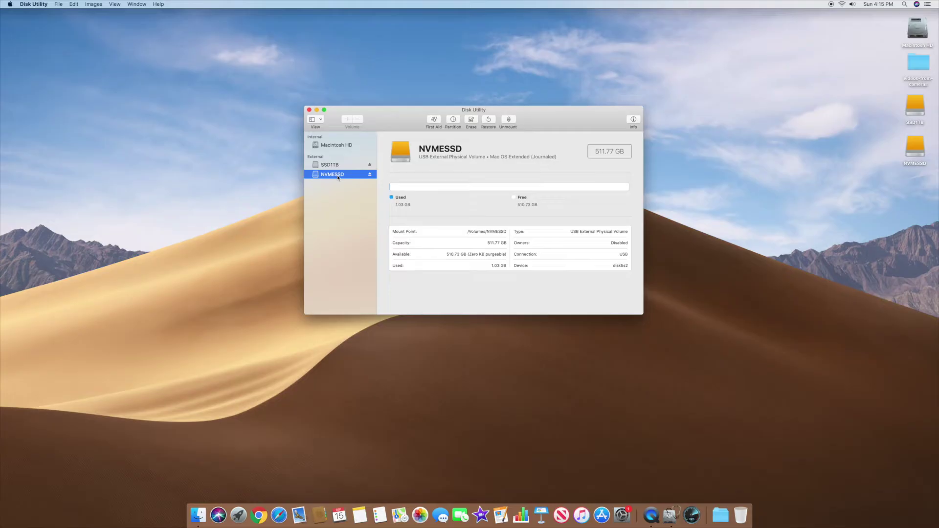
click(645, 174)
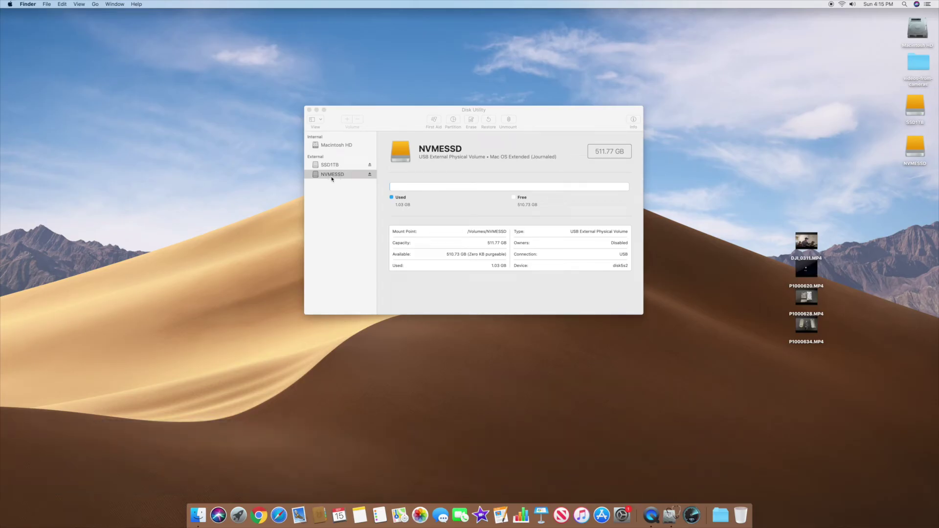
click(339, 178)
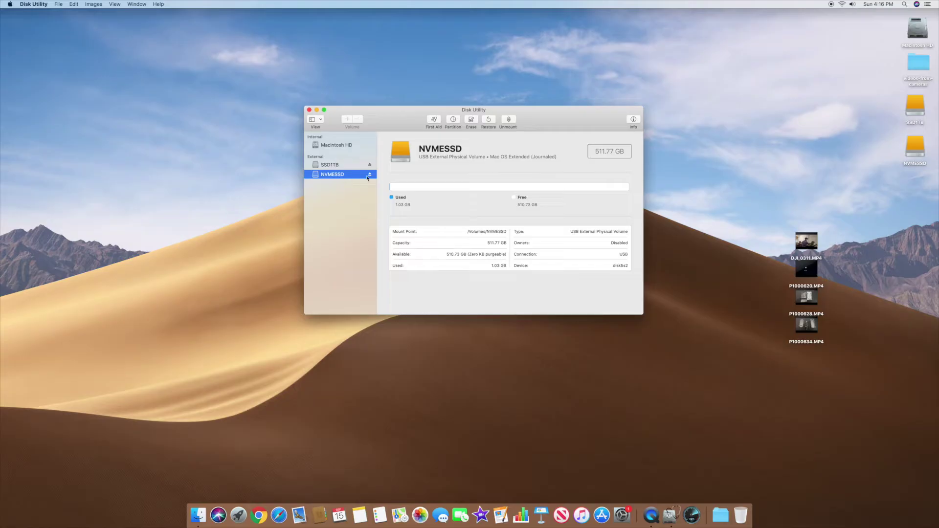
click(472, 122)
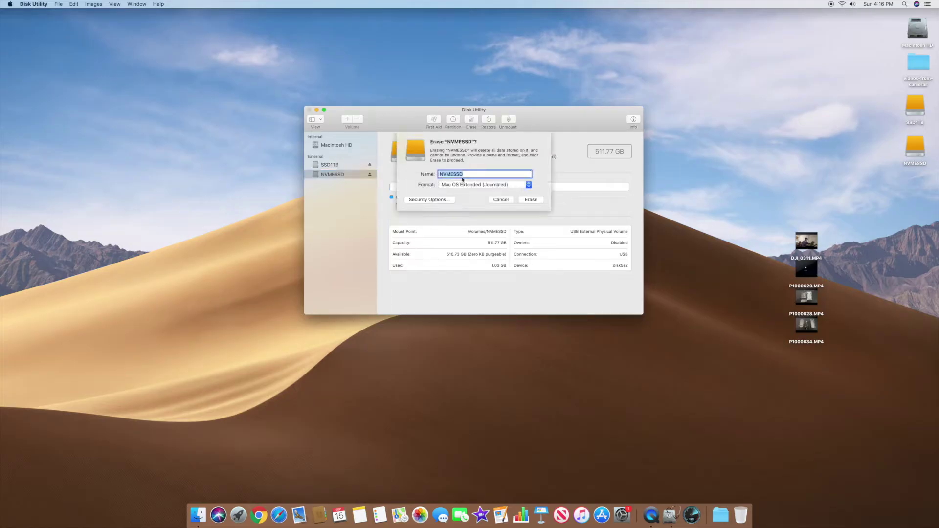
Step: Erase NVMESSD as Mac OS Extended (Journaled), declining Time Machine, leaving 511.32 GB free
click(532, 200)
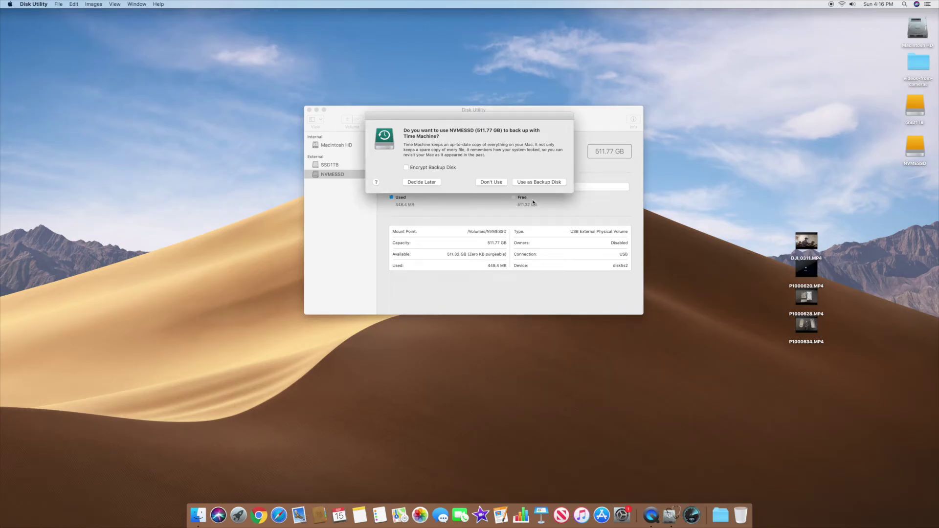
click(488, 183)
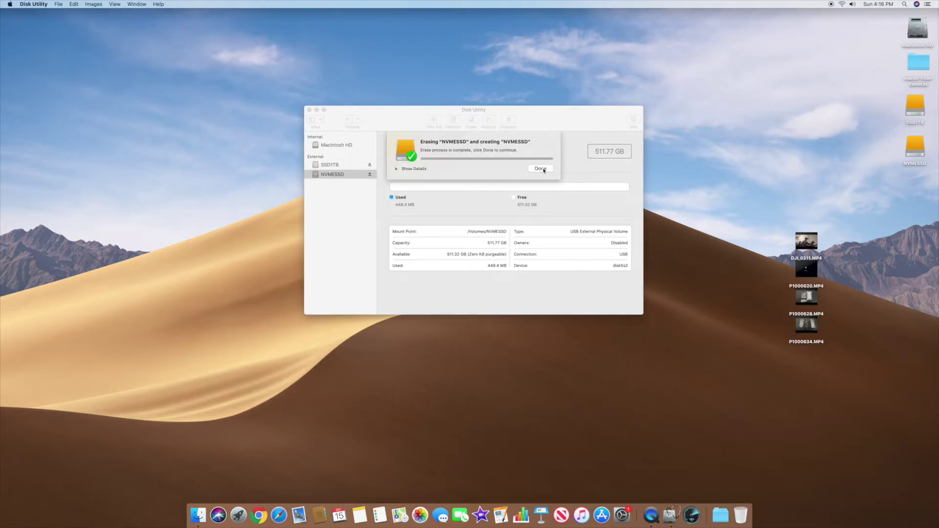
click(541, 169)
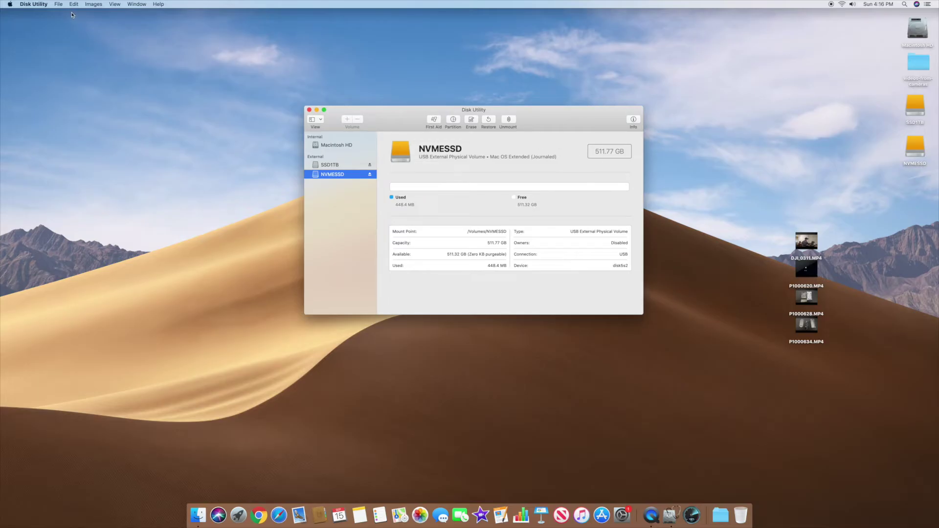
Step: Quit Disk Utility and show Launchpad's full app grid containing Install macOS Mojave
click(31, 4)
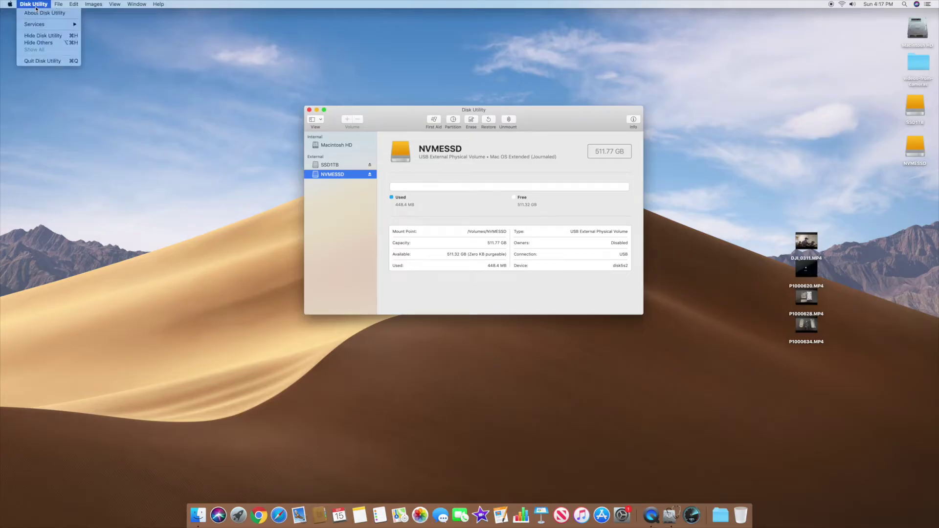
click(37, 61)
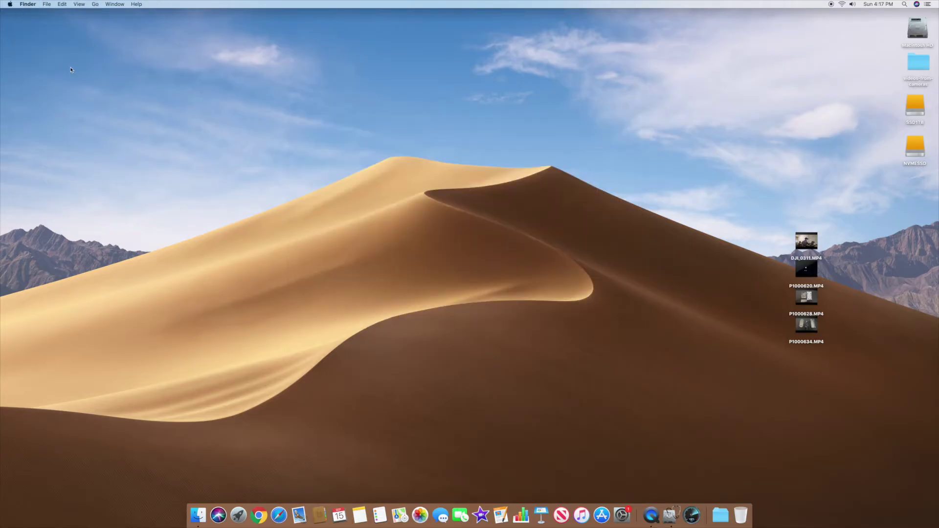
click(238, 515)
click(448, 486)
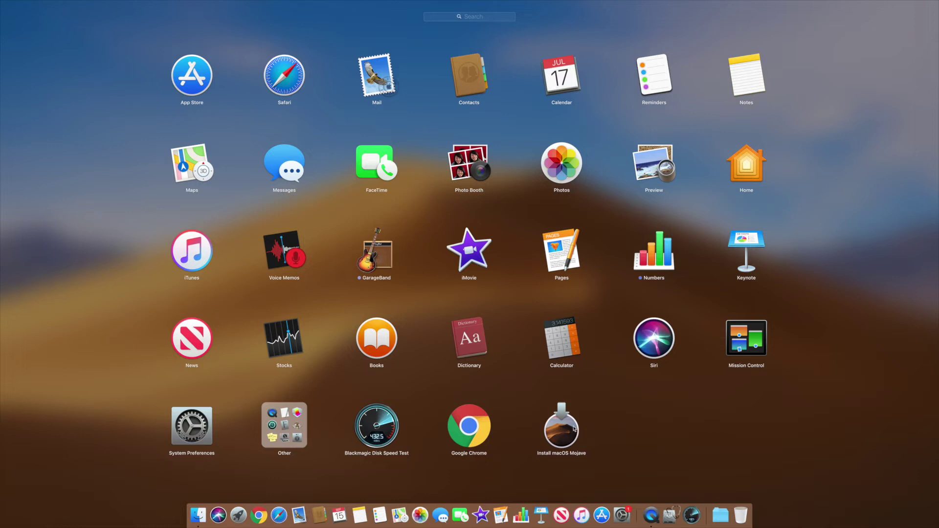
Step: Start Install macOS Mojave, agree to the license, and pick NVMESSD from all disks as destination
click(574, 429)
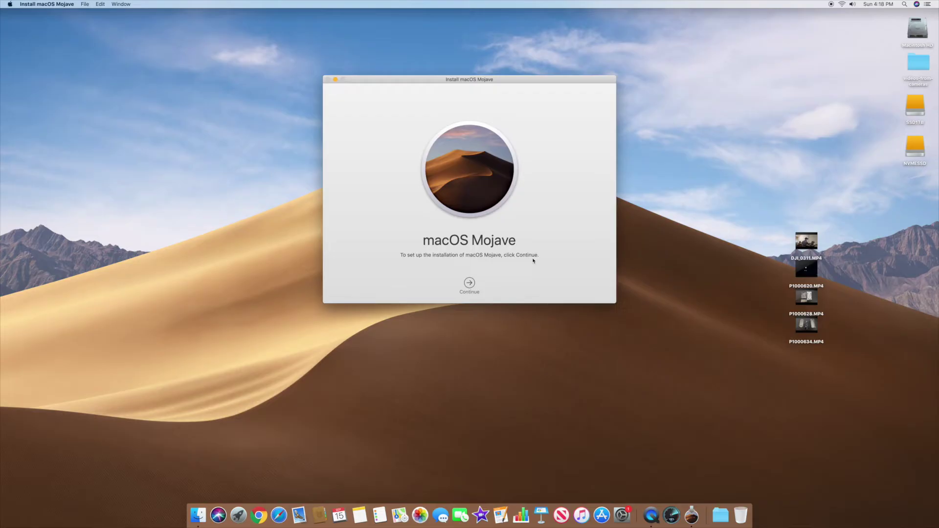
click(470, 282)
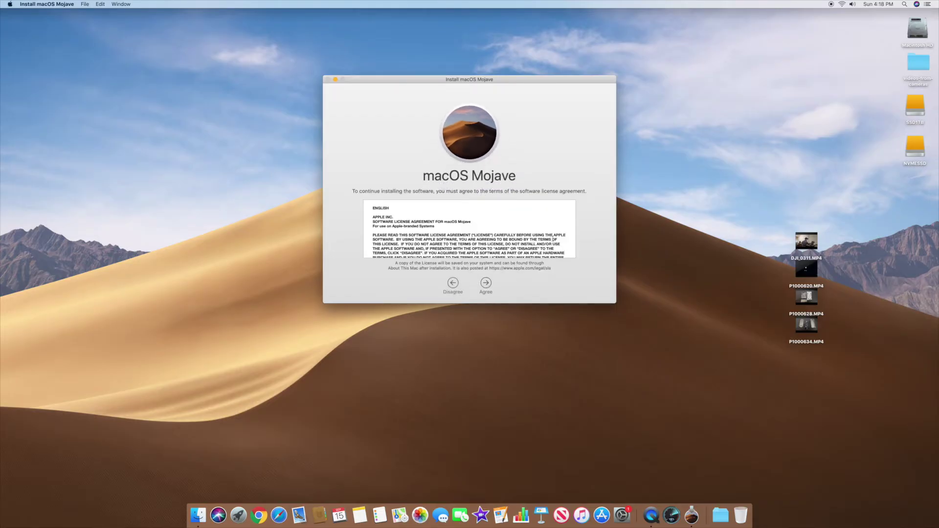
click(490, 285)
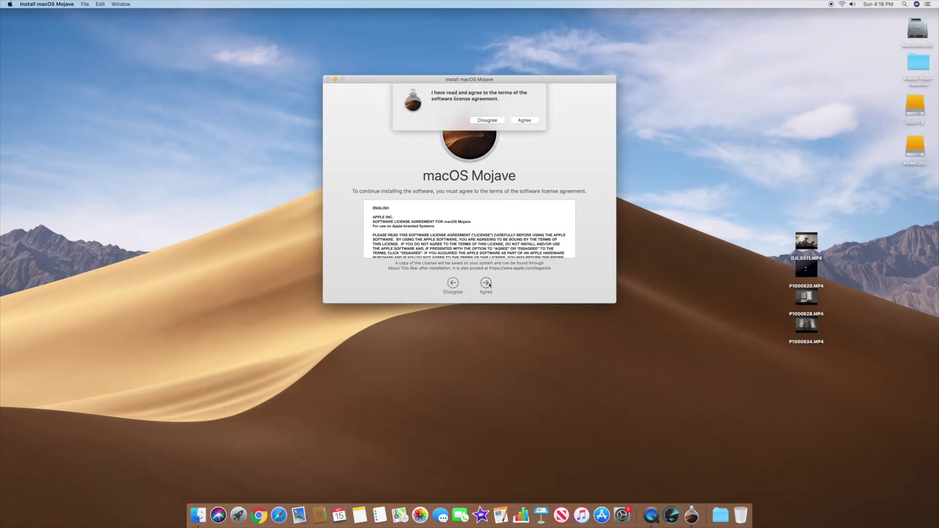
click(534, 121)
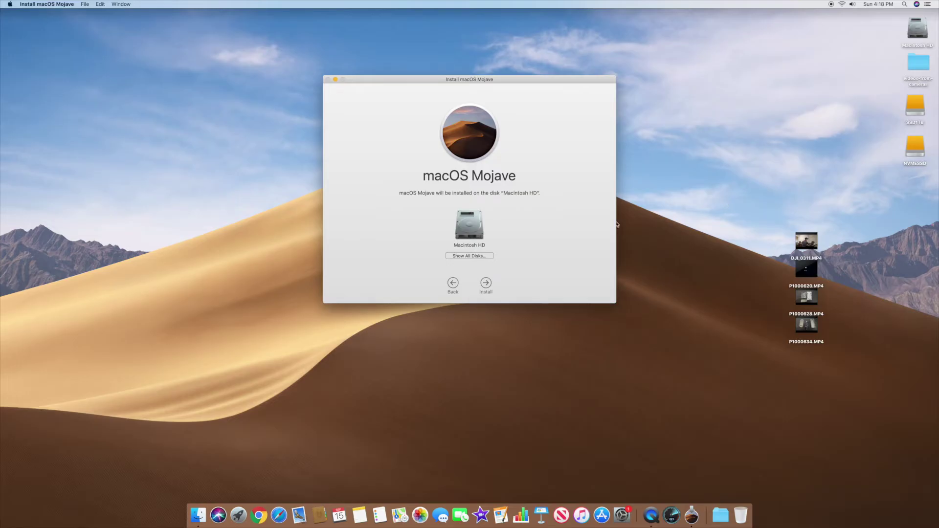
click(465, 256)
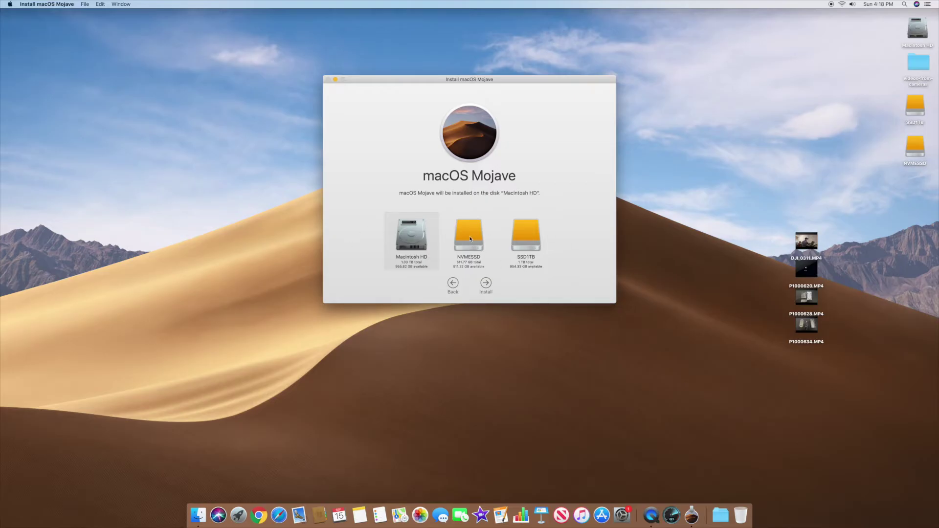
click(472, 237)
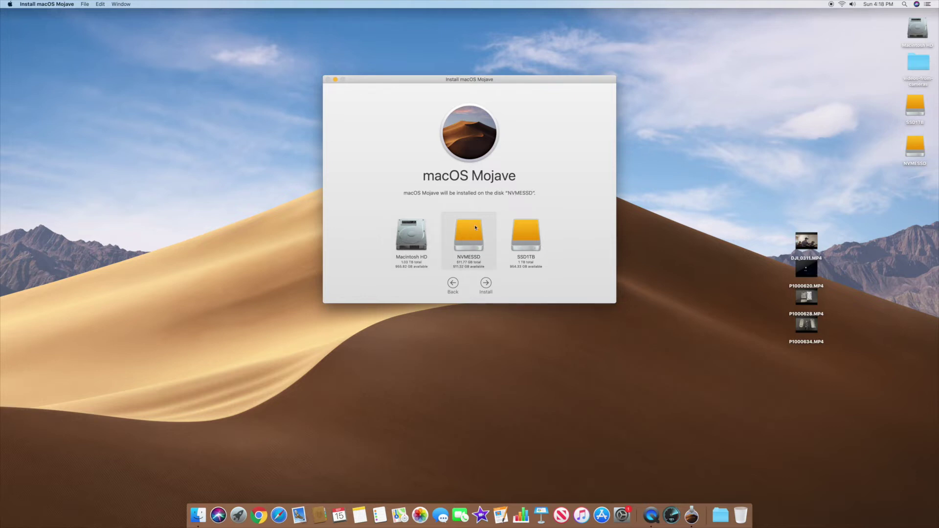
Step: Begin installing Mojave onto NVMESSD, authorizing it with the administrator password
click(486, 284)
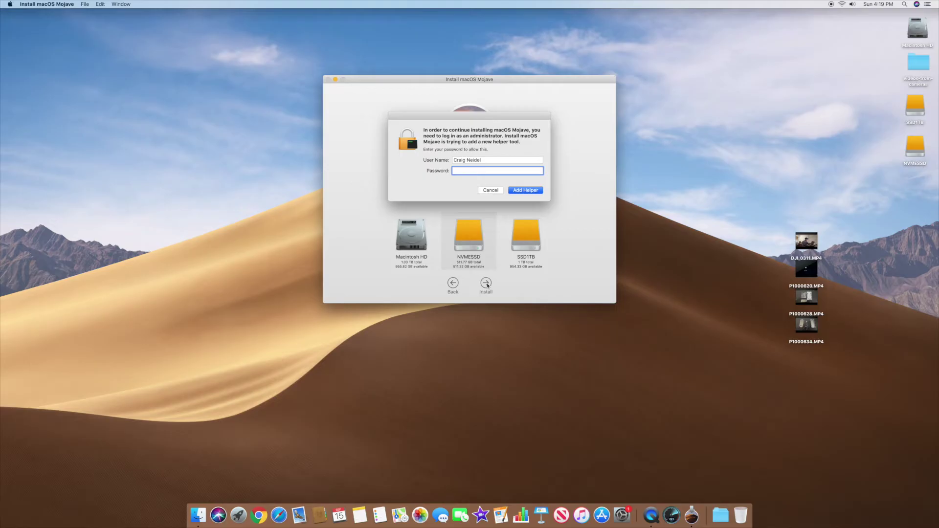
text(********)
click(517, 191)
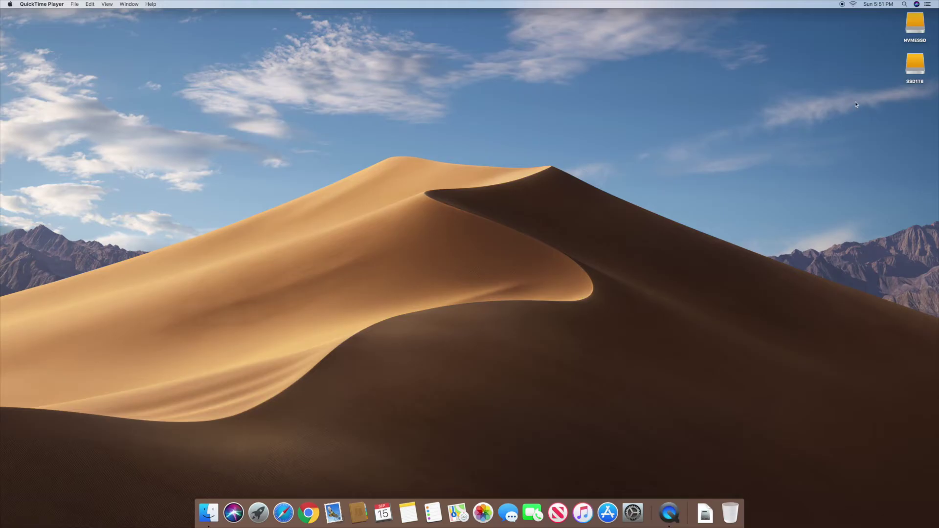
right_click(915, 27)
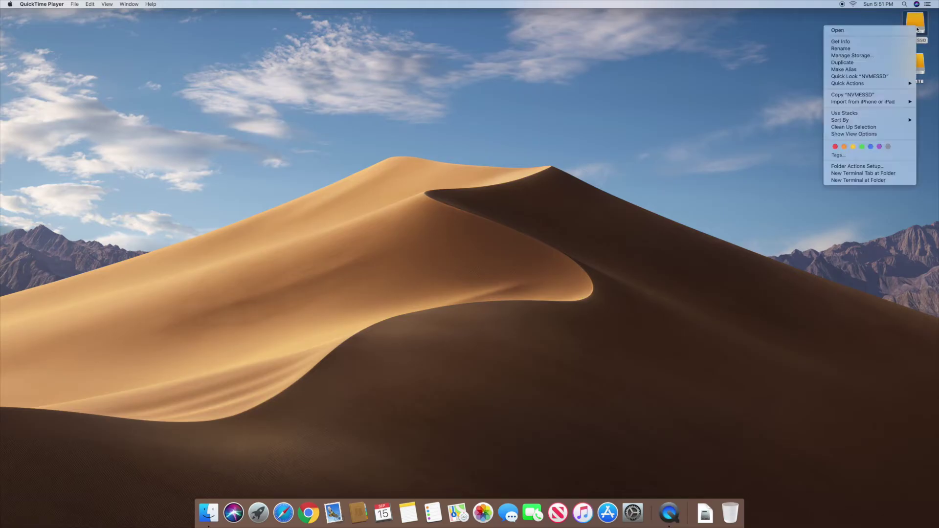
click(883, 43)
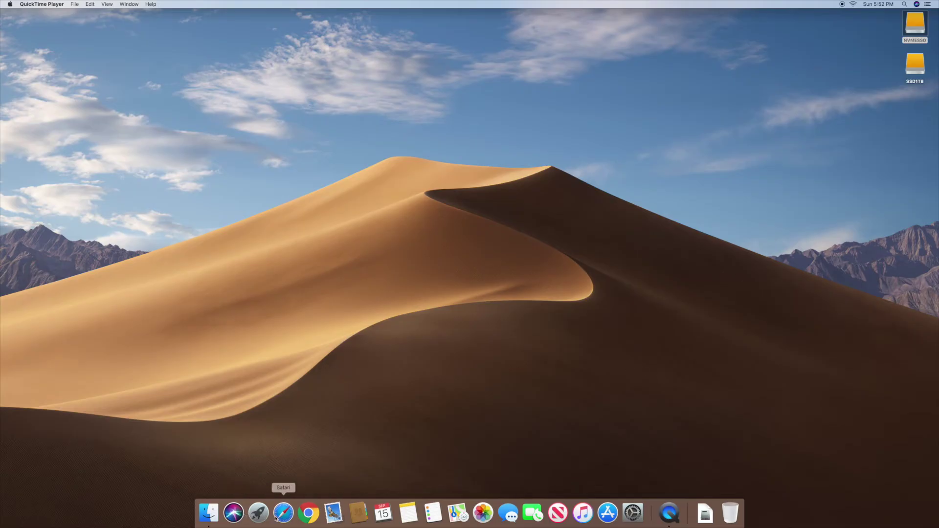
Step: Run Blackmagic Disk Speed Test from Launchpad (833.6 MB/s write, 895.5 MB/s read), then quit it
click(258, 517)
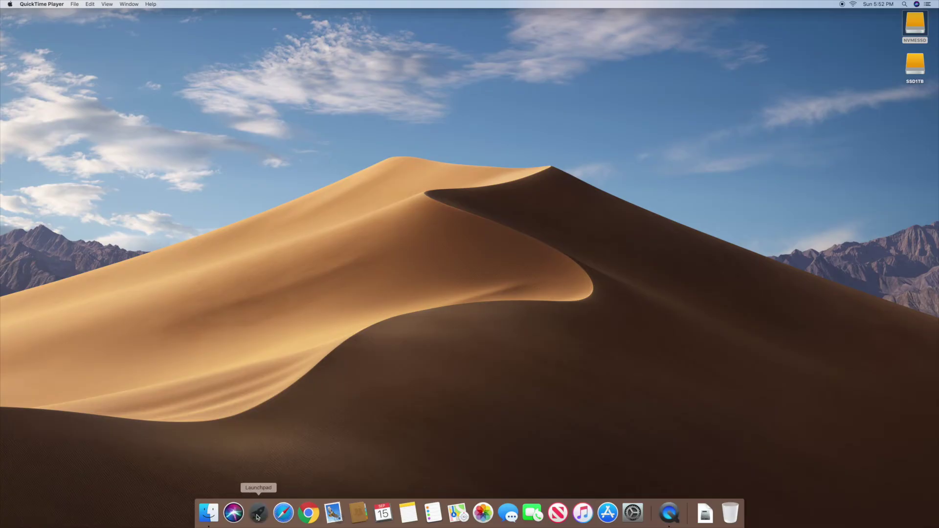
click(479, 473)
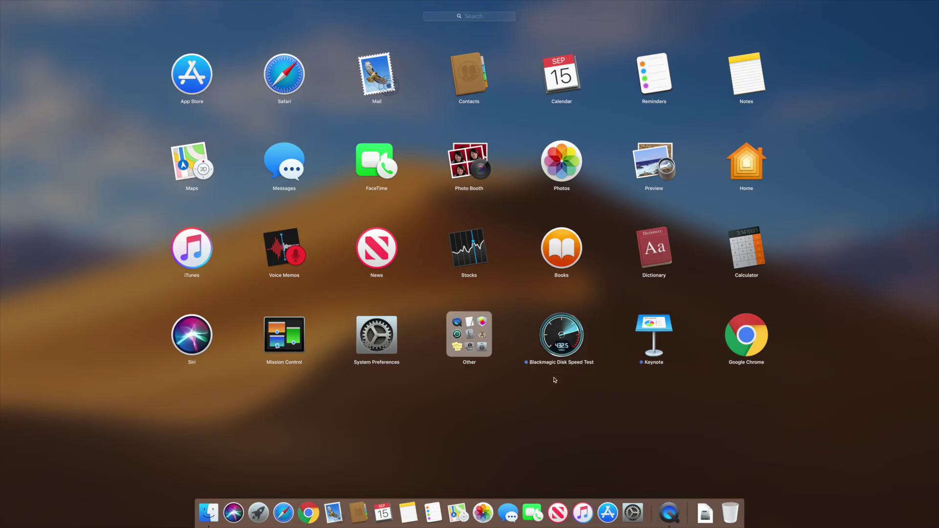
click(579, 348)
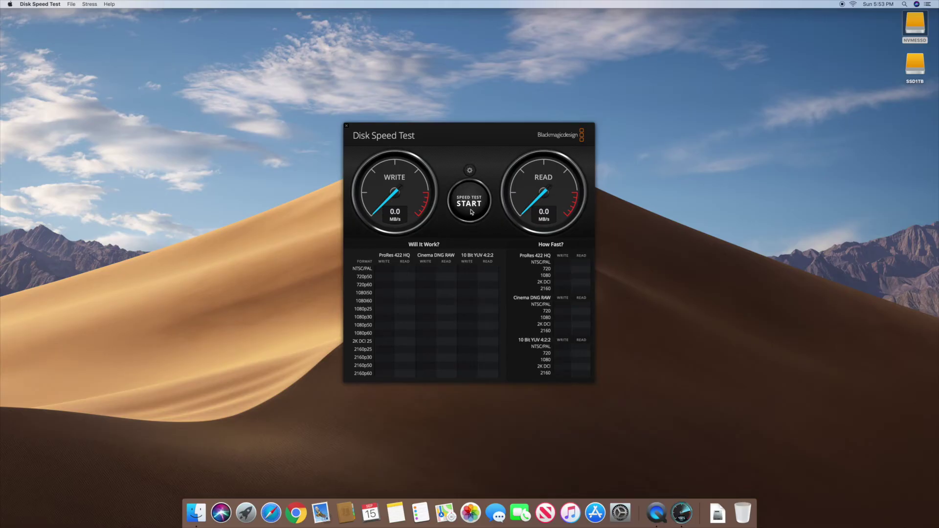
click(470, 198)
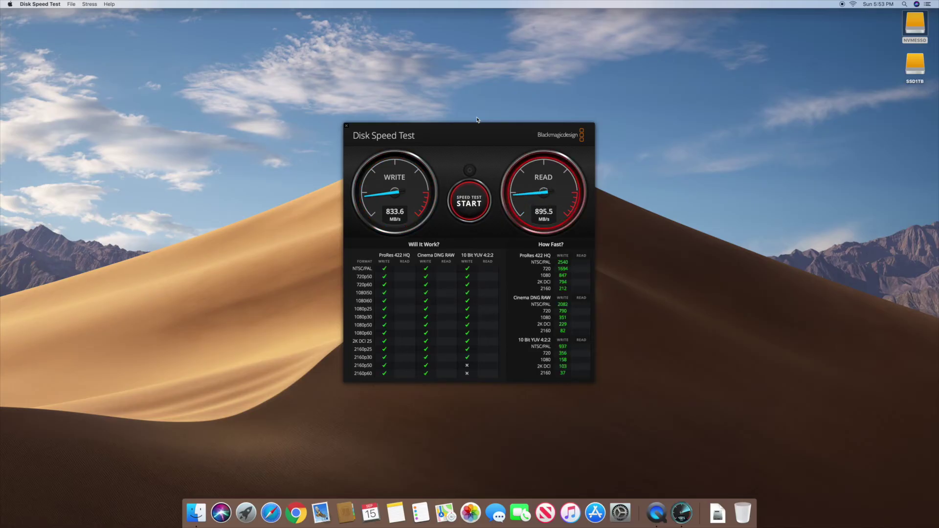
key(super+q)
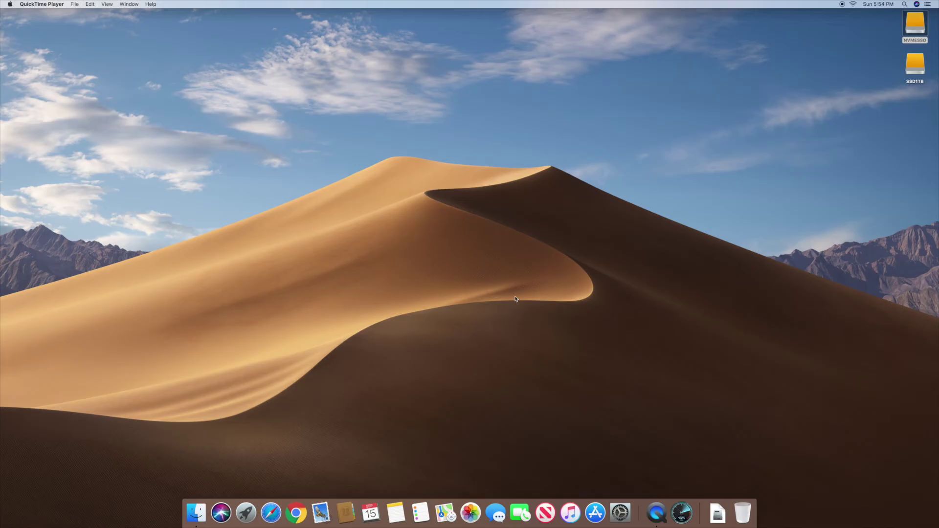
Step: Load espn.com in Google Chrome, scroll the page, then quit Chrome
click(295, 513)
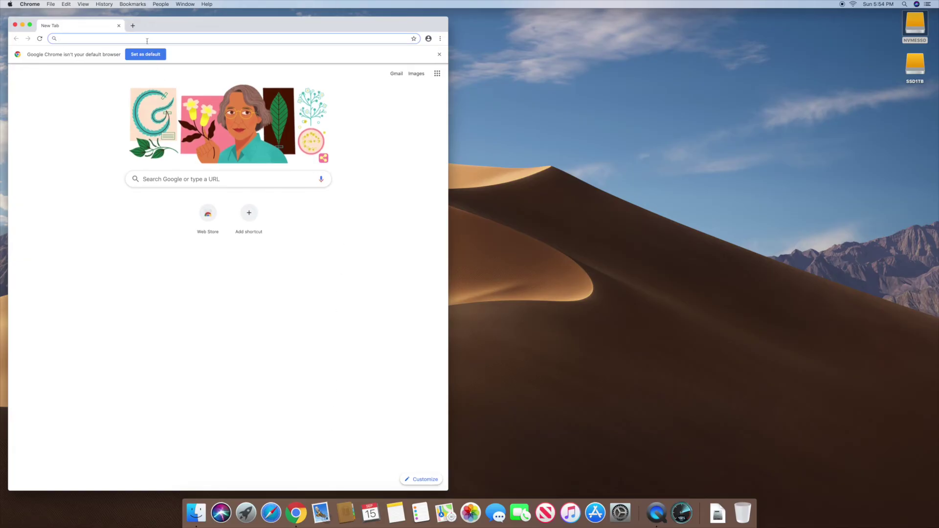
text(espn.com)
key(Return)
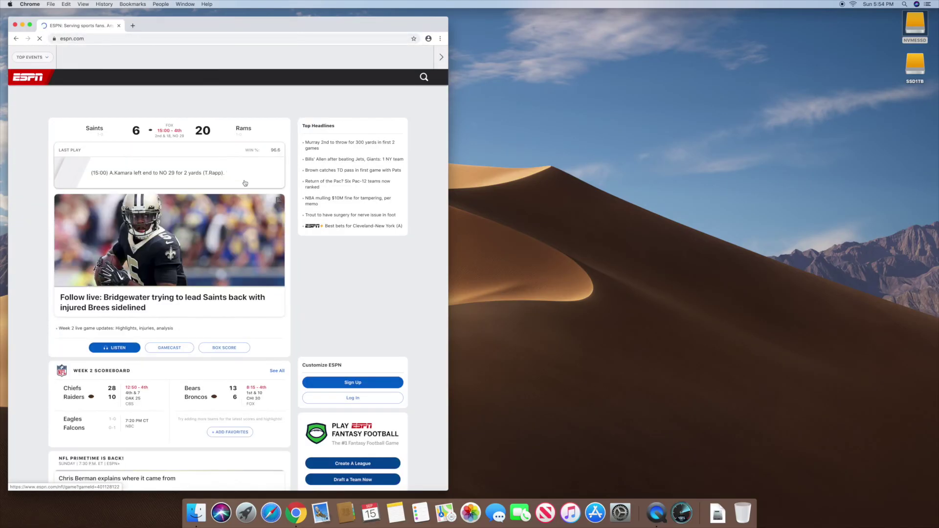
scroll(245, 183, down, 10)
scroll(247, 178, up, 10)
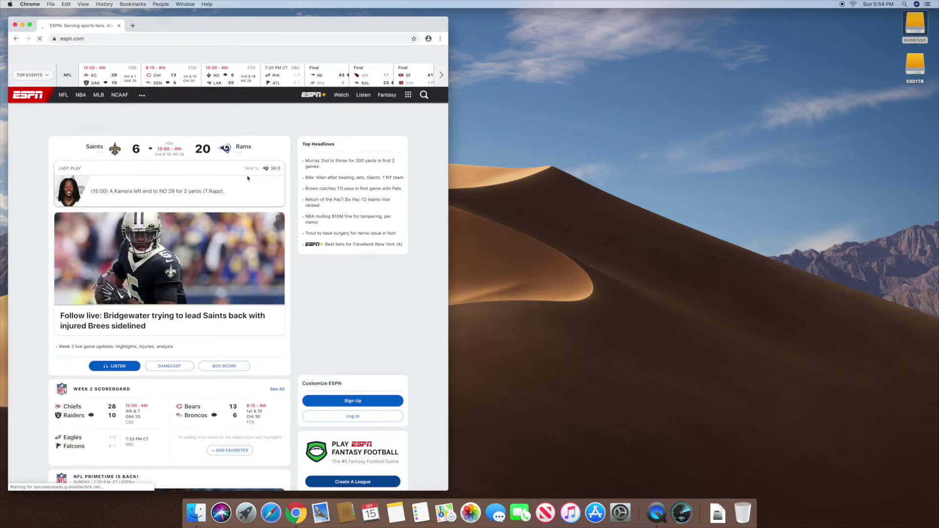
scroll(248, 178, down, 1)
click(30, 3)
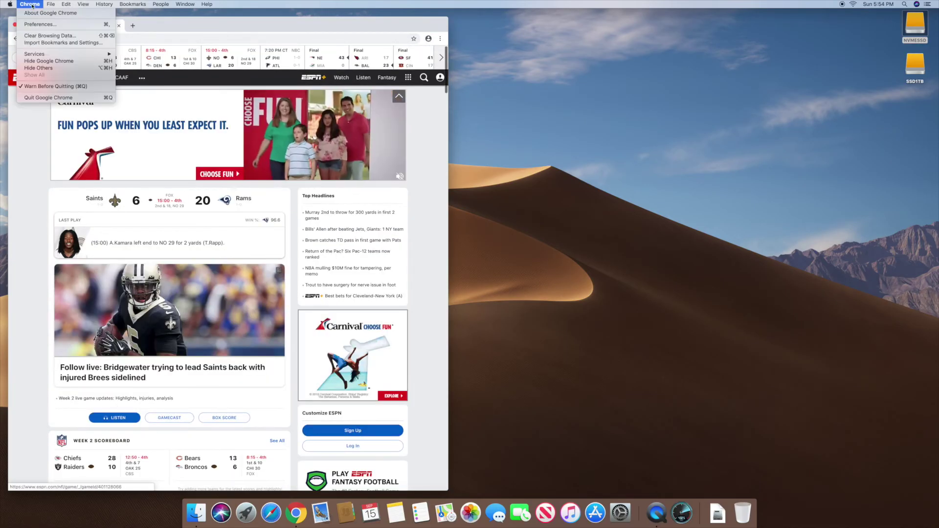
click(48, 98)
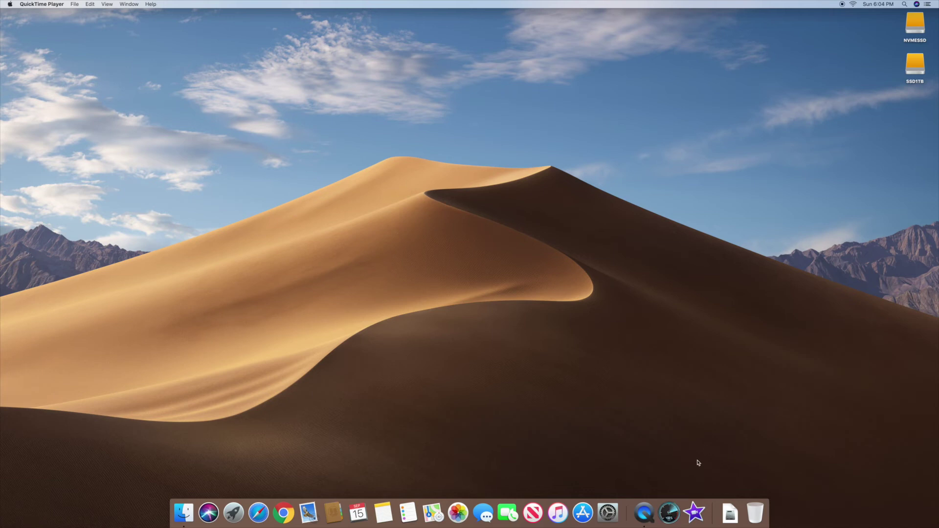
Step: Open iMovie onto the empty boot-from-nvme project, then quit iMovie
click(703, 513)
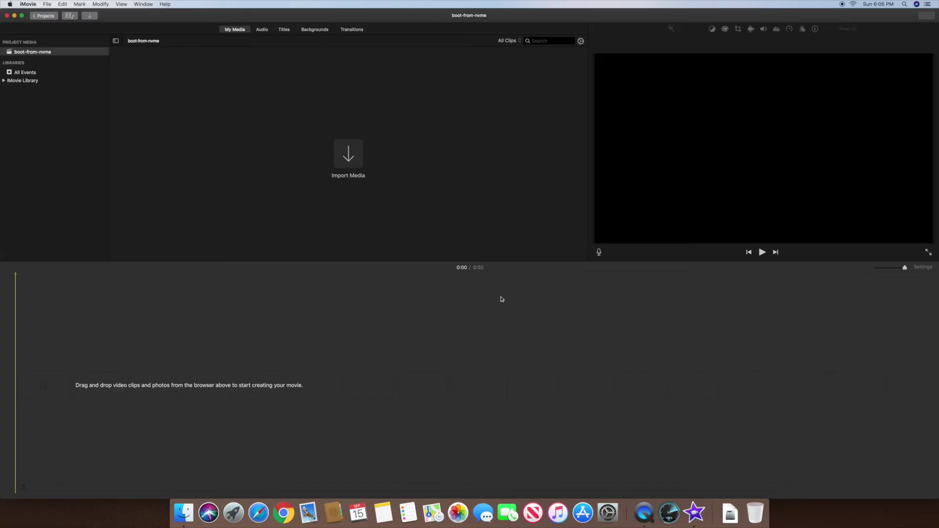
click(28, 5)
click(29, 83)
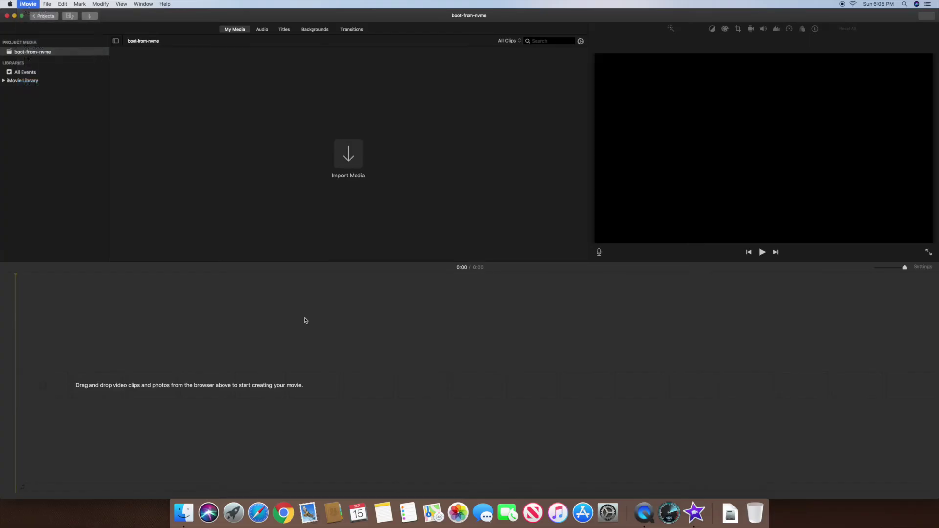
Step: Relaunch Google Chrome and quit it again
click(284, 513)
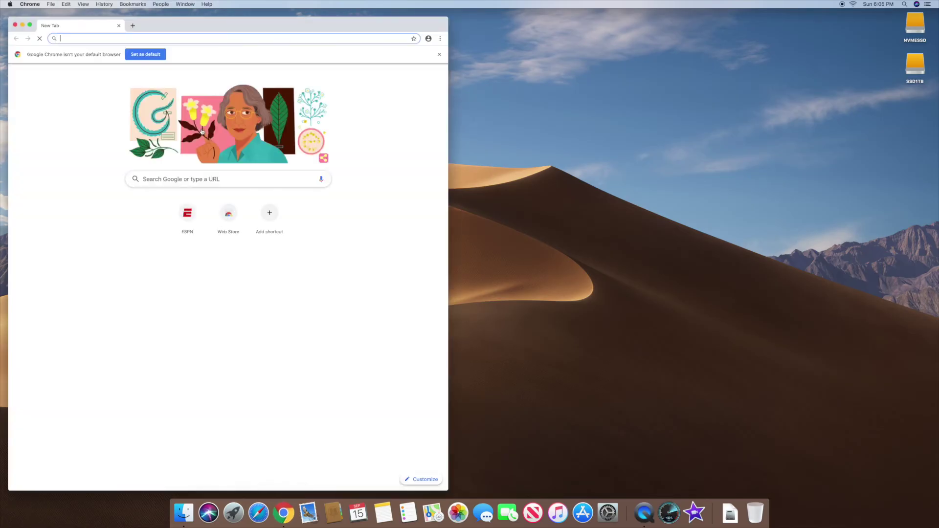
click(29, 4)
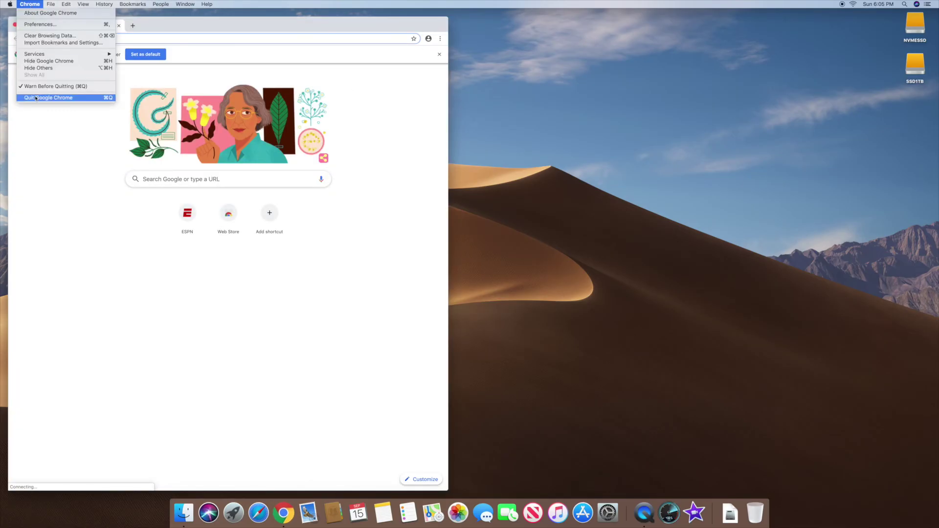
click(48, 98)
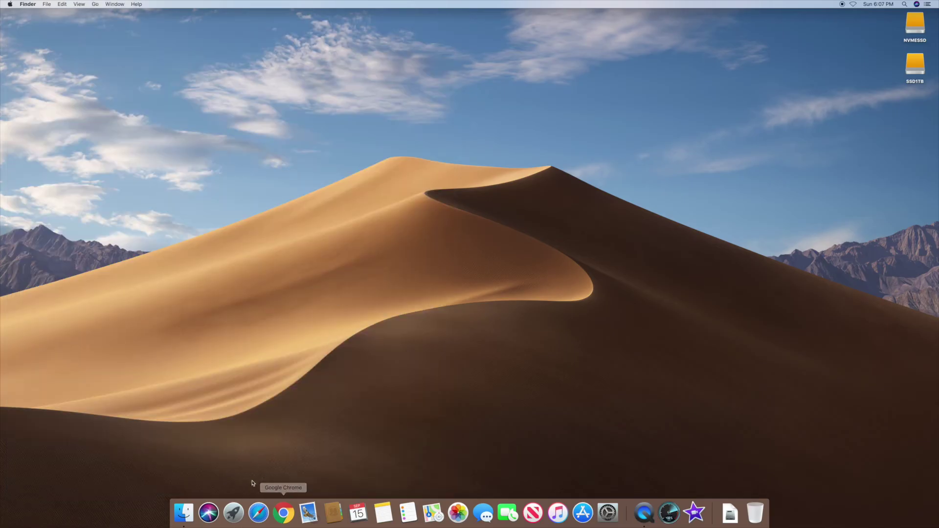
Step: In Safari, open apple.com from Favorites and browse to the iPad, then the Mac page
click(254, 513)
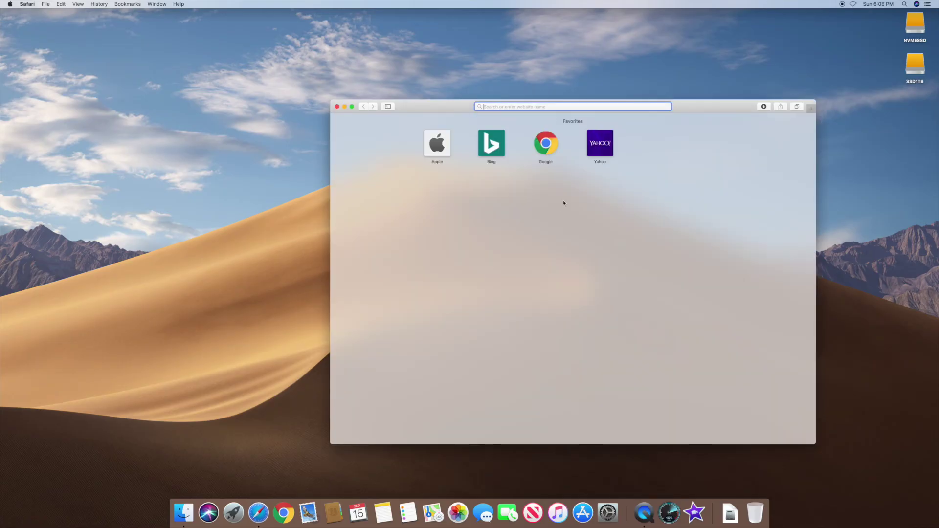
click(443, 146)
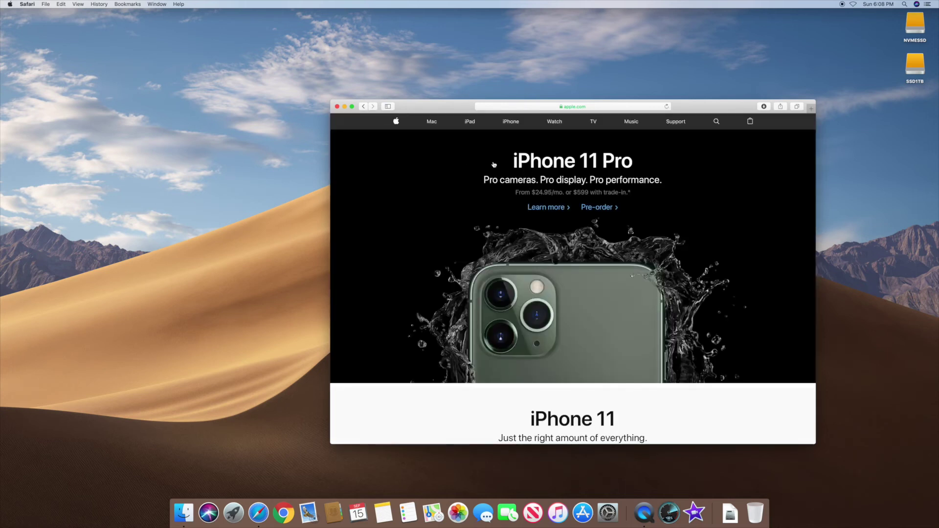
click(467, 123)
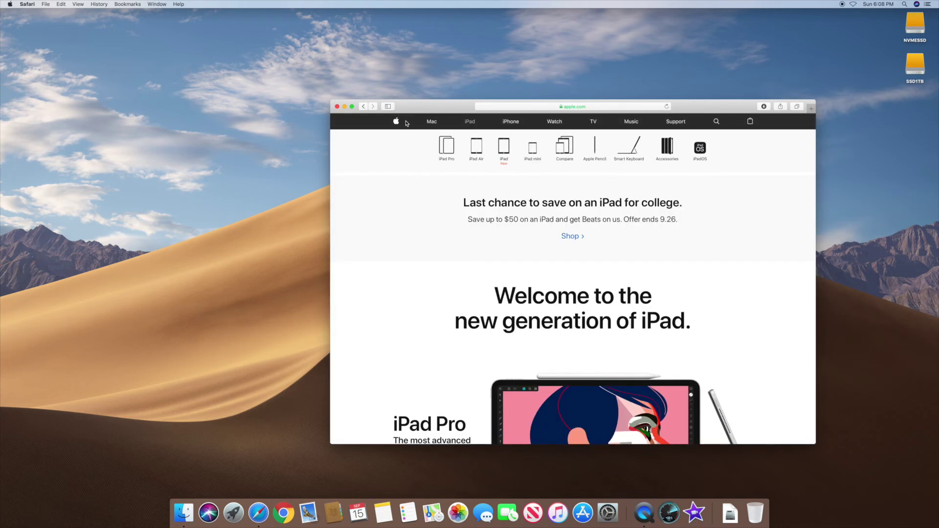
click(431, 124)
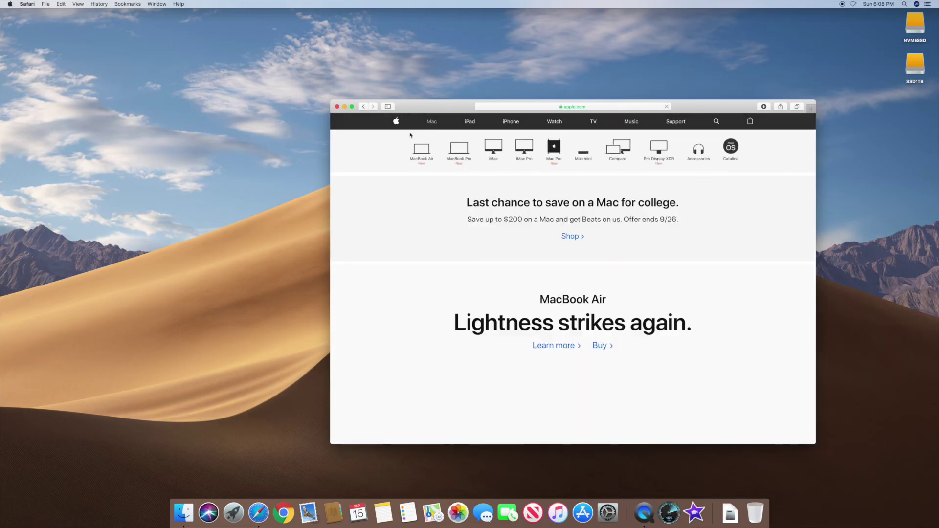
Step: Launch Google Chrome from the Dock and load apple.com
click(283, 514)
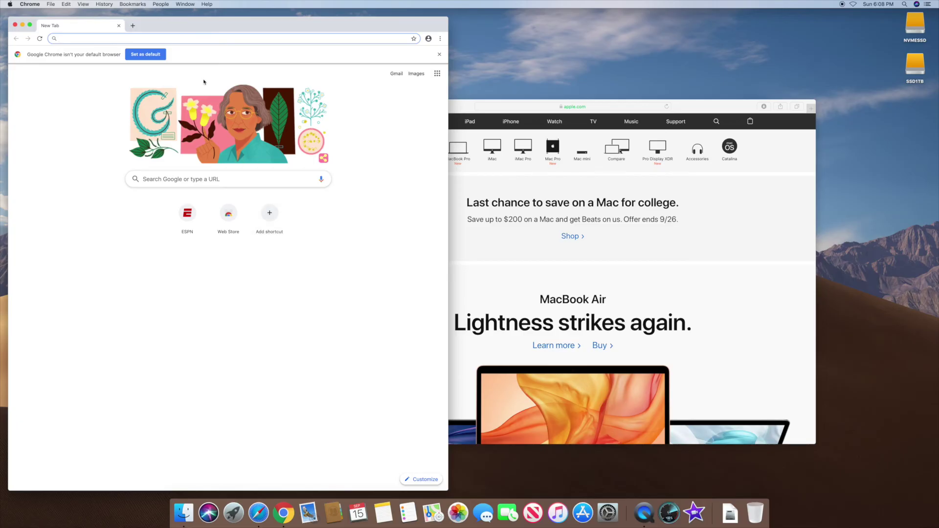
text(apple.)
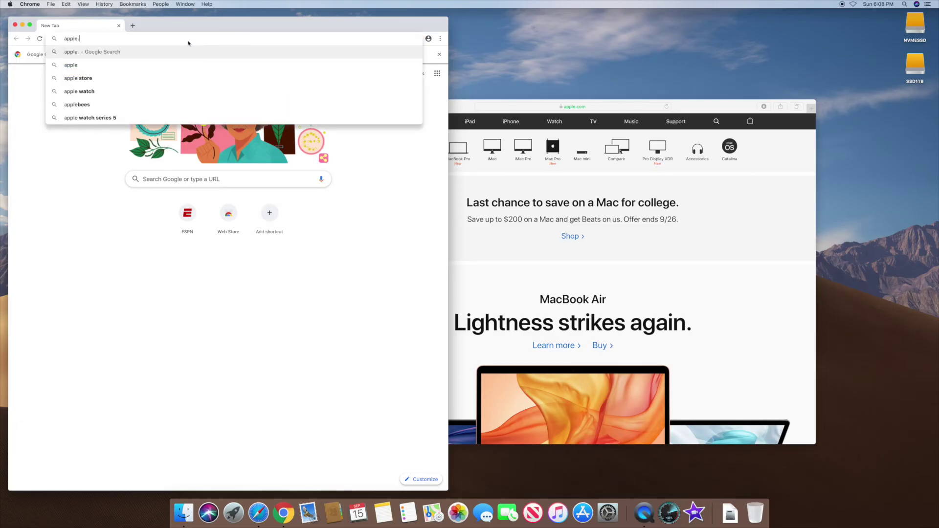
key(Return)
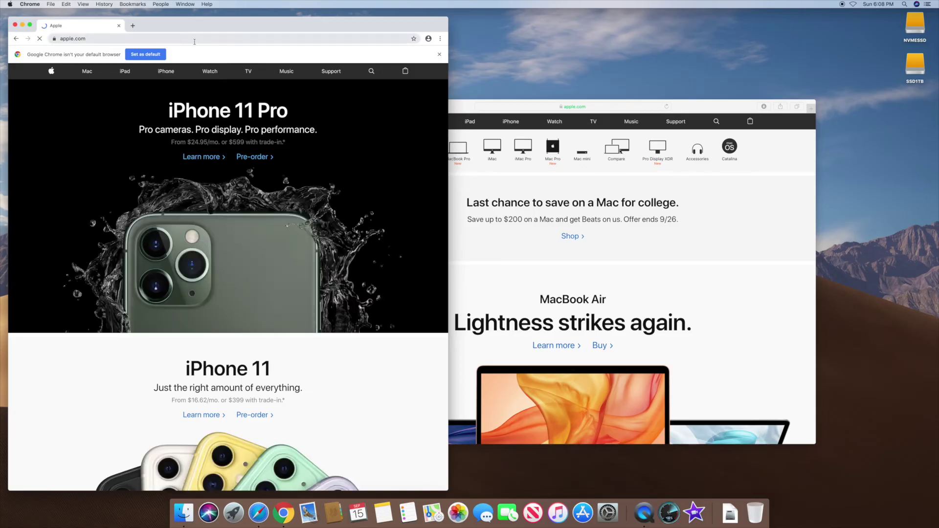
Step: Quit Google Chrome and Safari, leaving the bare desktop
click(28, 5)
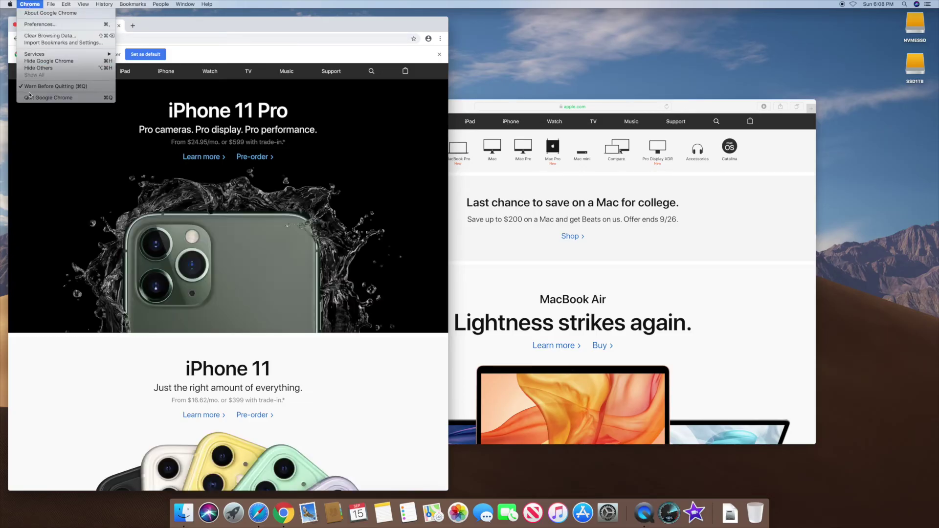
click(44, 96)
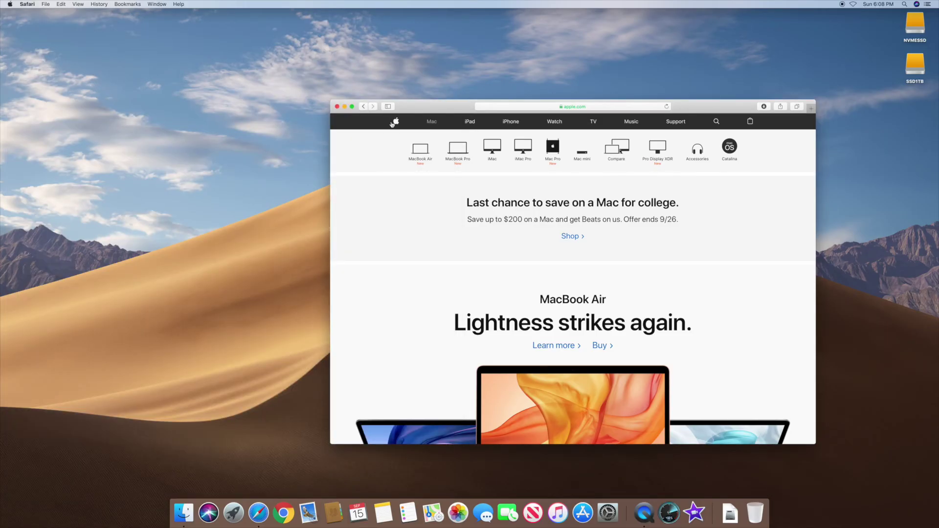
click(28, 4)
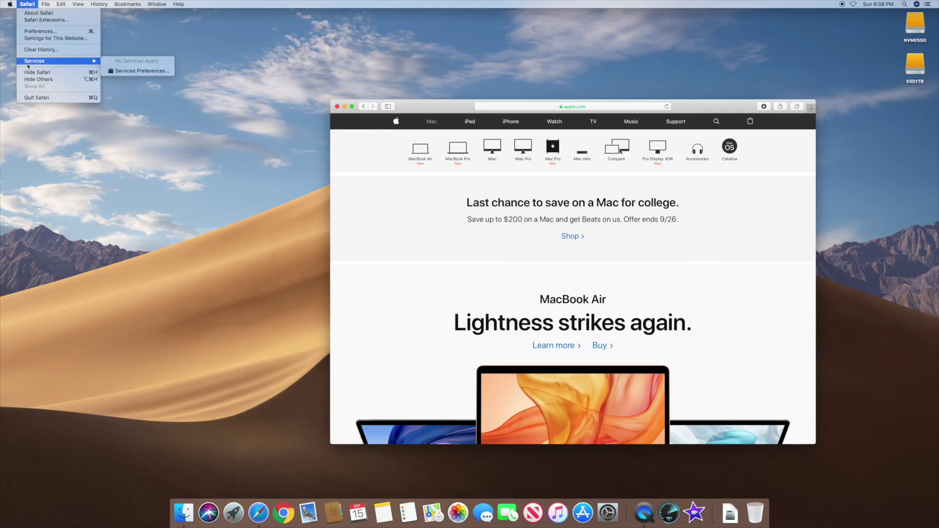
click(36, 98)
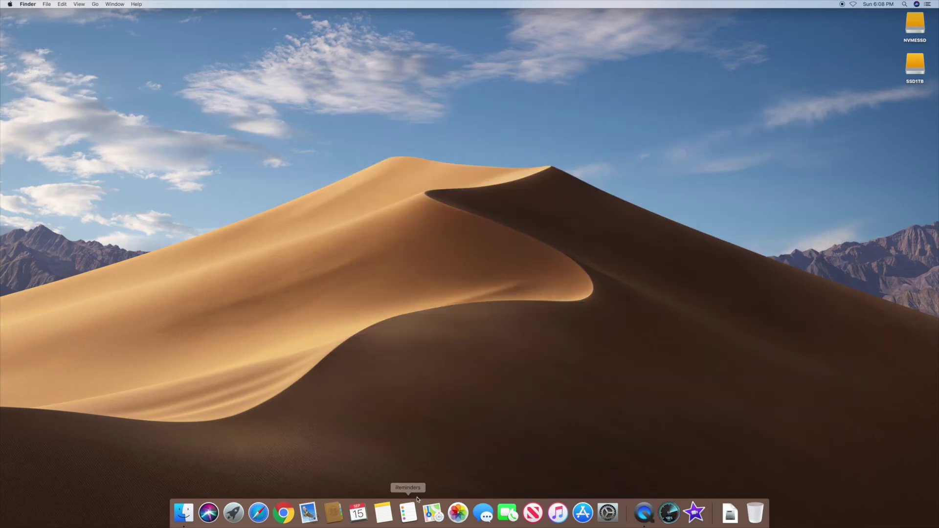
Step: Launch Keynote from Launchpad, then Continue past the Welcome dialog and choose Create a Presentation
click(233, 513)
click(421, 488)
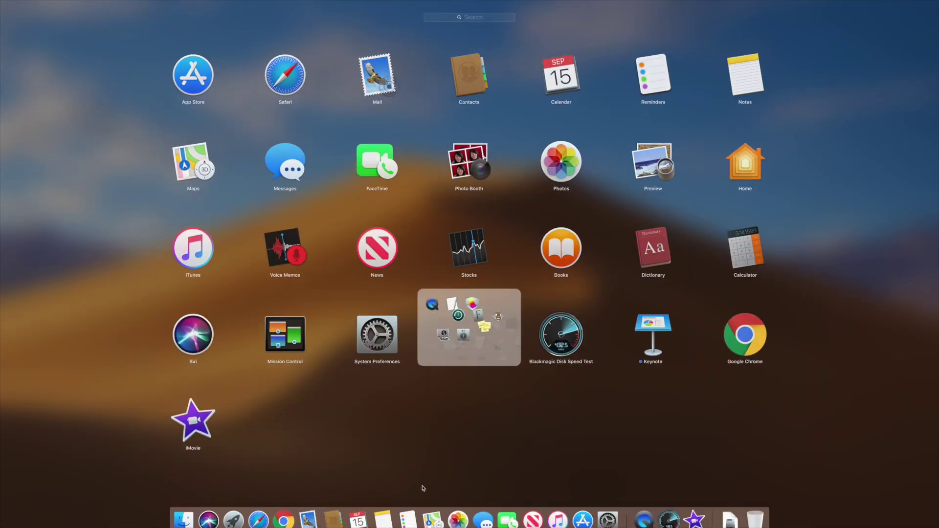
click(665, 337)
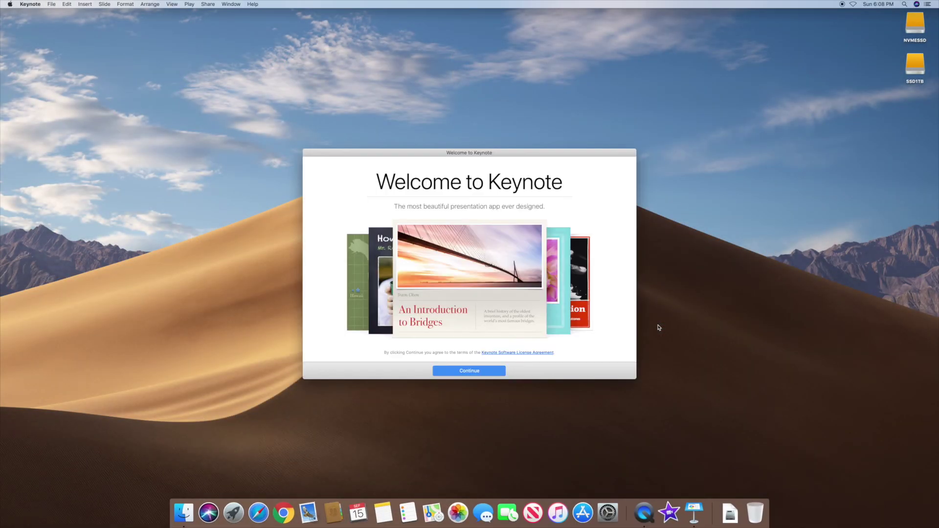
click(441, 373)
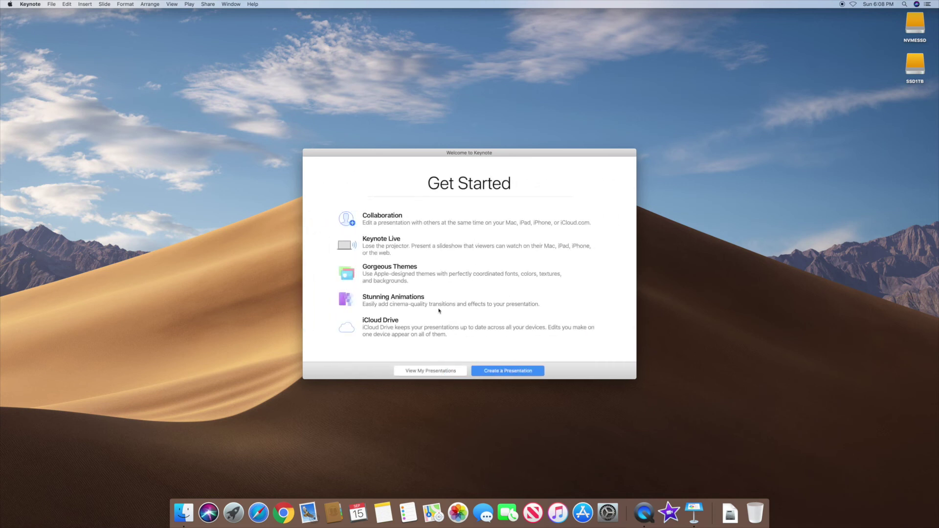
click(473, 371)
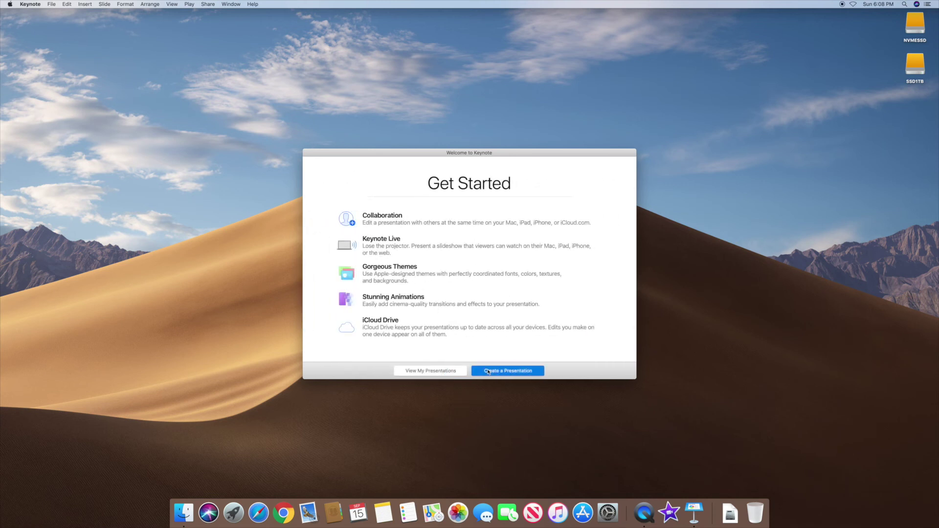